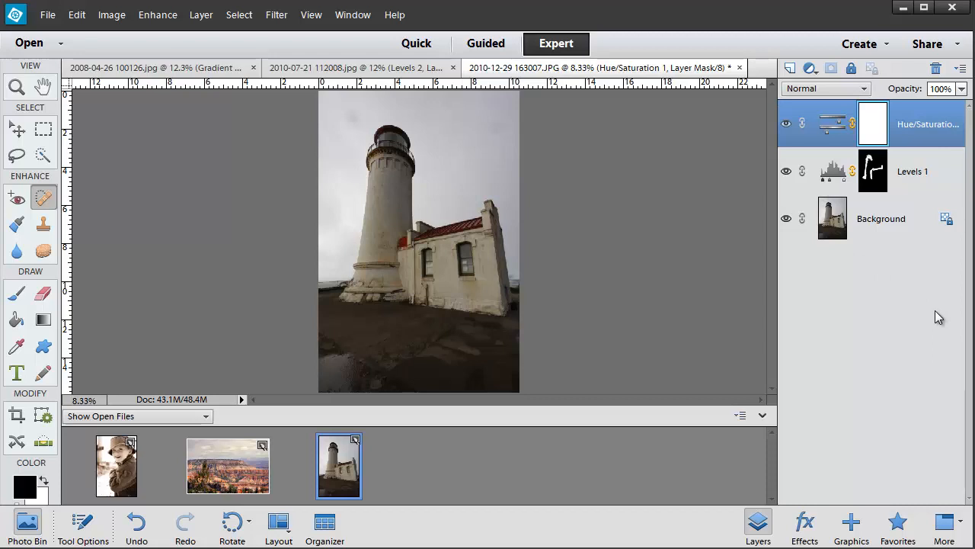
# Stamp all visible layers of the lighthouse photo into a new merged layer at the top of the stack.
pyautogui.hotkey('ctrl', 'shift', 'alt', 'e')
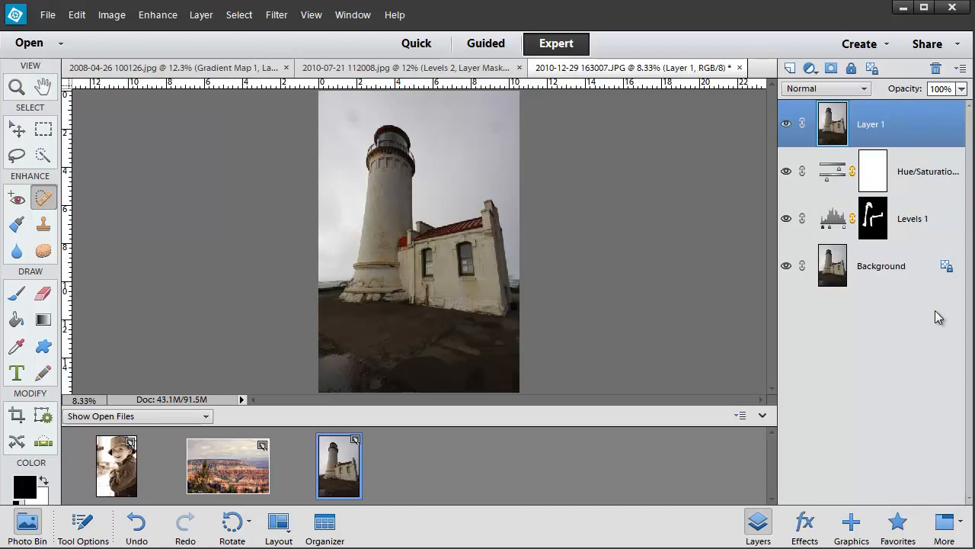
# Try to straighten all layers of the lighthouse photo along the horizon with autofilled edges, and check it against a horizontal guide.
pyautogui.click(43, 445)
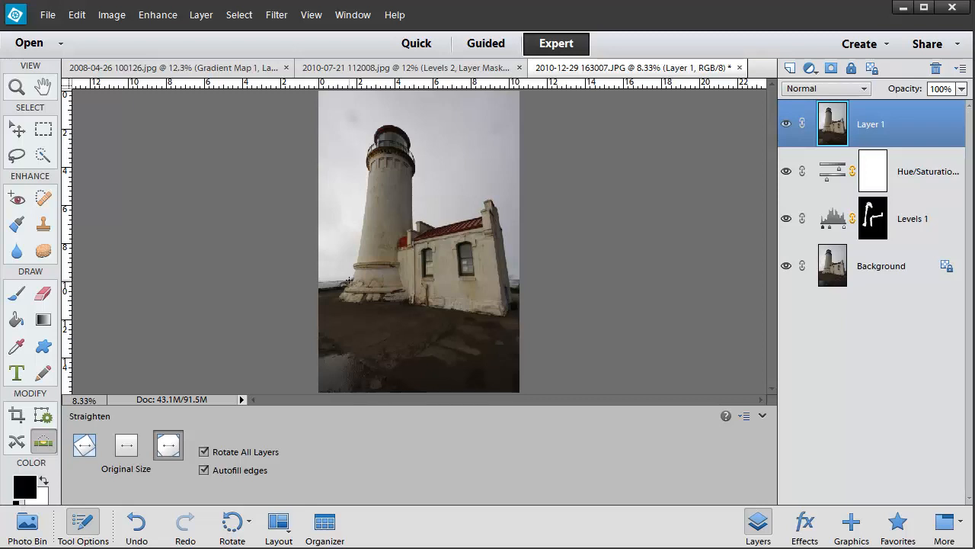
pyautogui.click(348, 281)
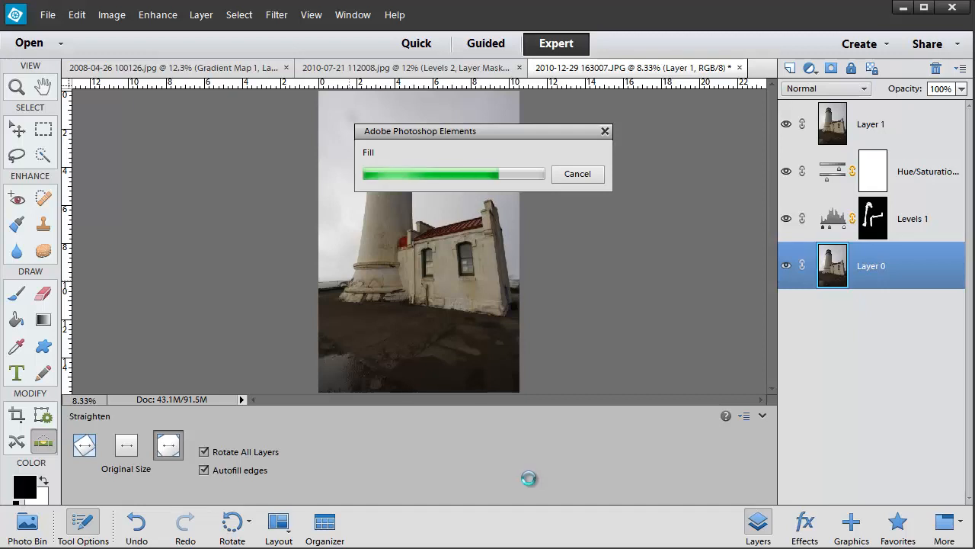
pyautogui.click(311, 15)
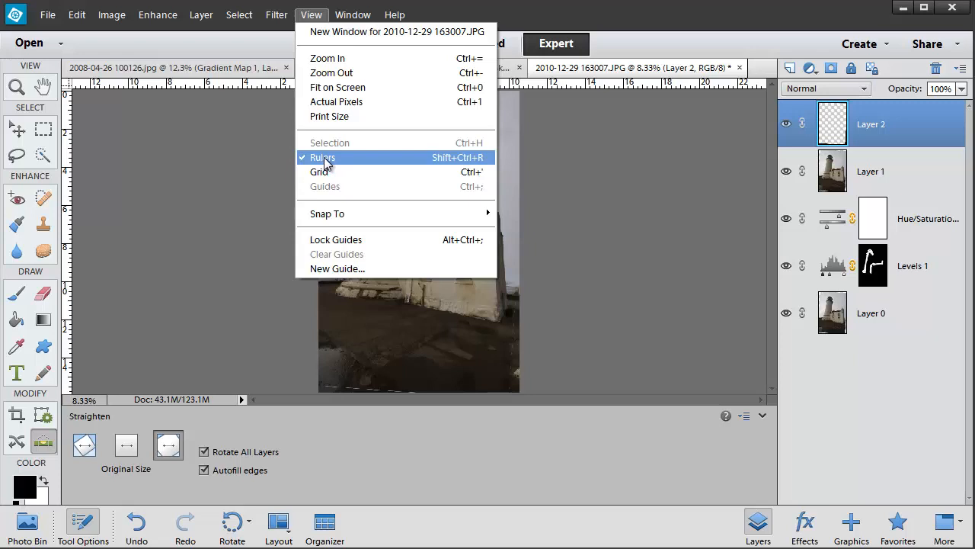
pyautogui.click(248, 83)
pyautogui.moveTo(249, 83); pyautogui.dragTo(247, 273)
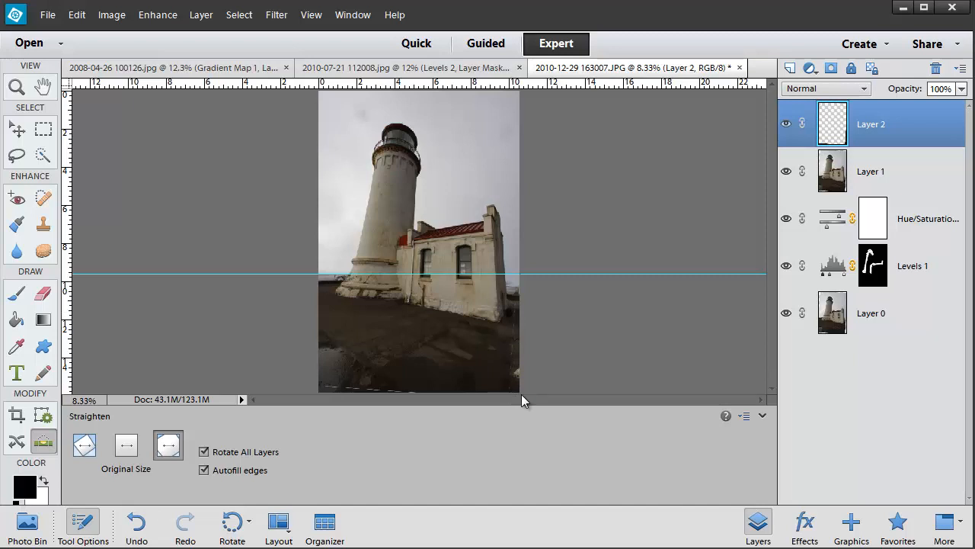
# Undo the new horizontal guide and the straightening of the lighthouse photo.
pyautogui.hotkey('ctrl', 'z')
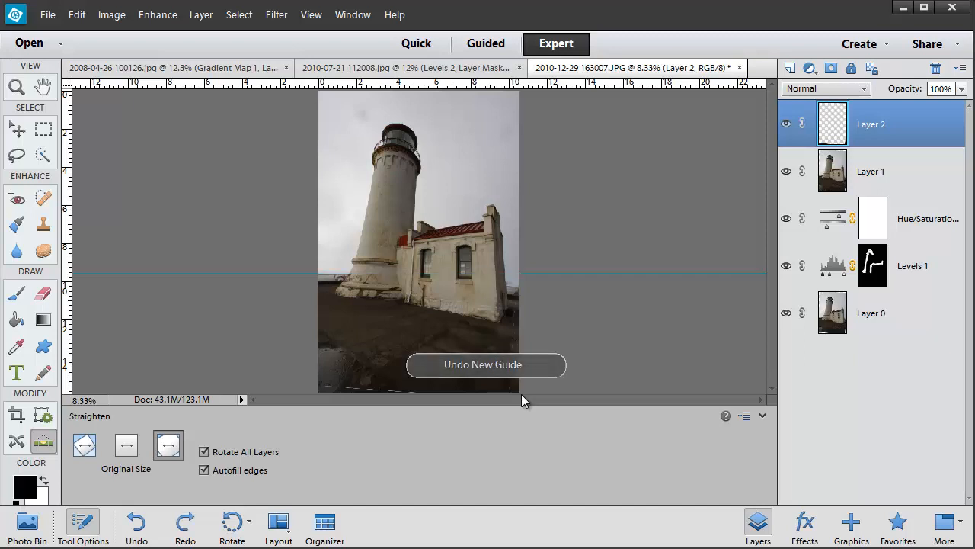
pyautogui.hotkey('ctrl', 'z')
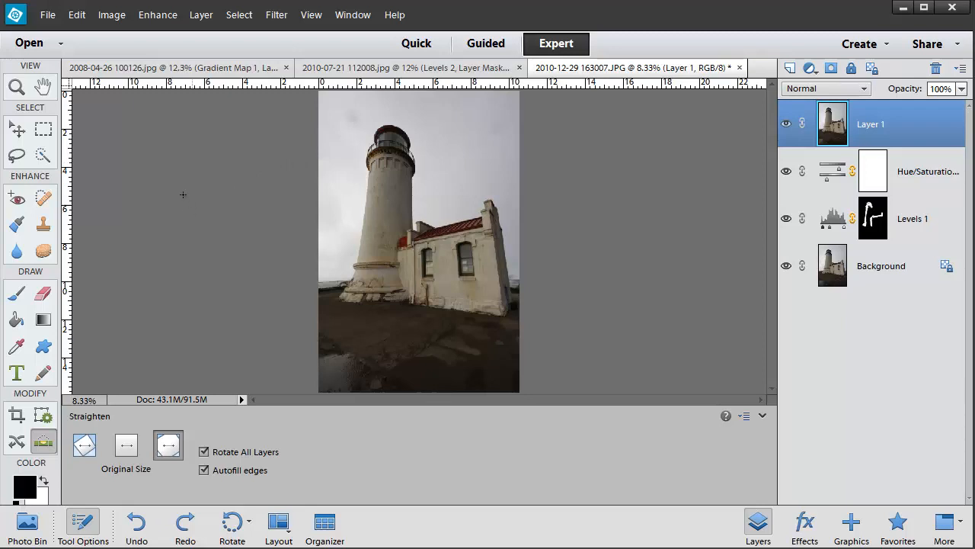
# Start a Skew transform on Layer 1 and place vertical guides beside the lighthouse tower and the building's right wall.
pyautogui.click(18, 132)
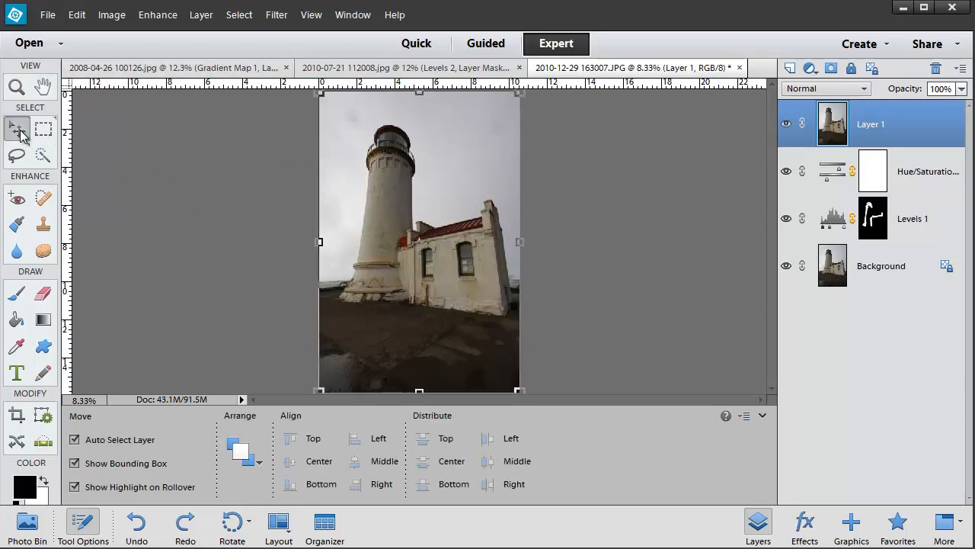
pyautogui.click(104, 15)
pyautogui.moveTo(126, 46)
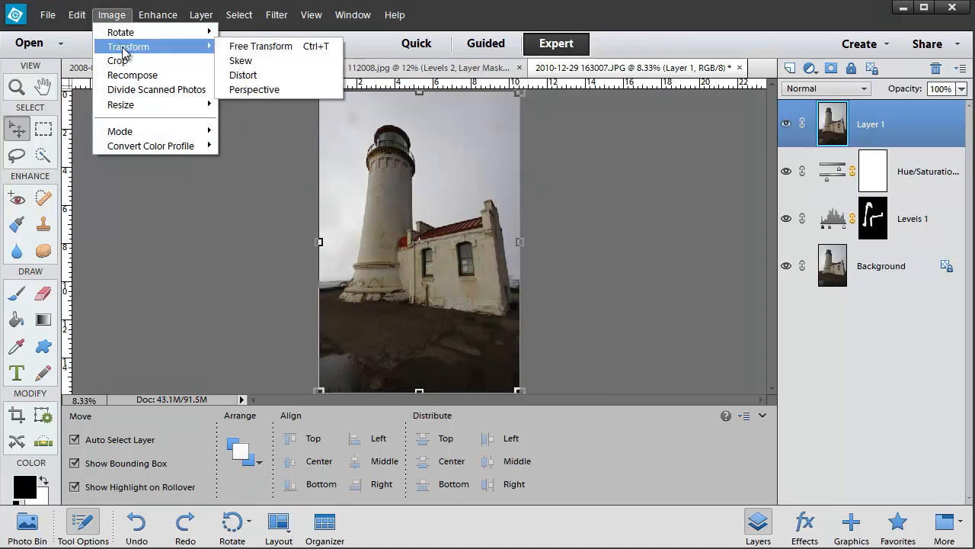
pyautogui.click(241, 63)
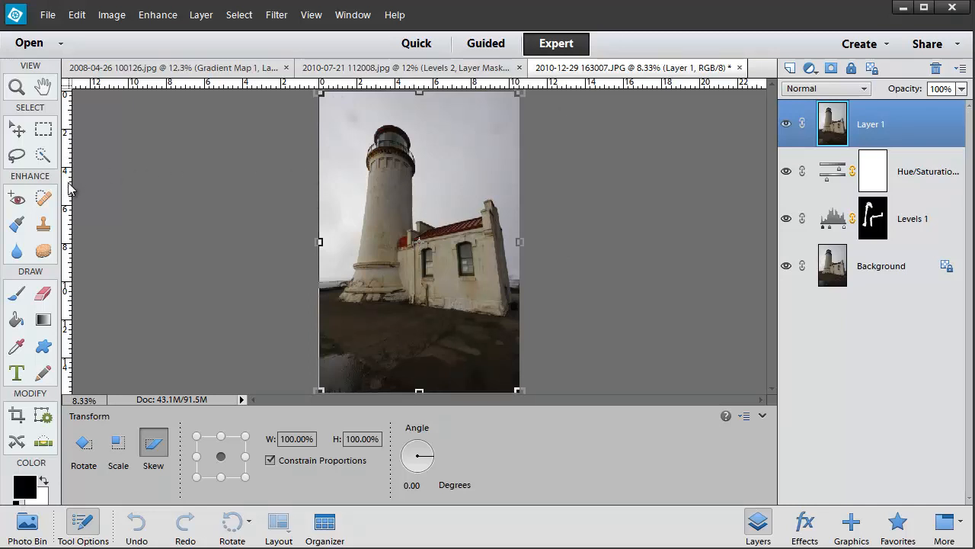
pyautogui.moveTo(70, 184); pyautogui.dragTo(357, 187)
pyautogui.moveTo(67, 241); pyautogui.dragTo(498, 241)
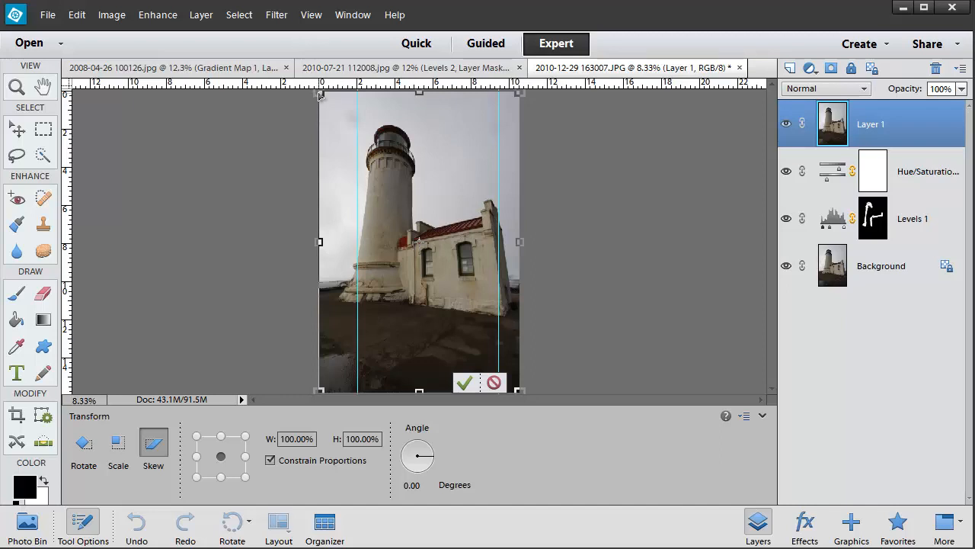
# Try skewing both upper corners of Layer 1 outward to correct the leaning verticals, cancel the transform and remove both vertical guides.
pyautogui.moveTo(319, 93); pyautogui.dragTo(272, 87)
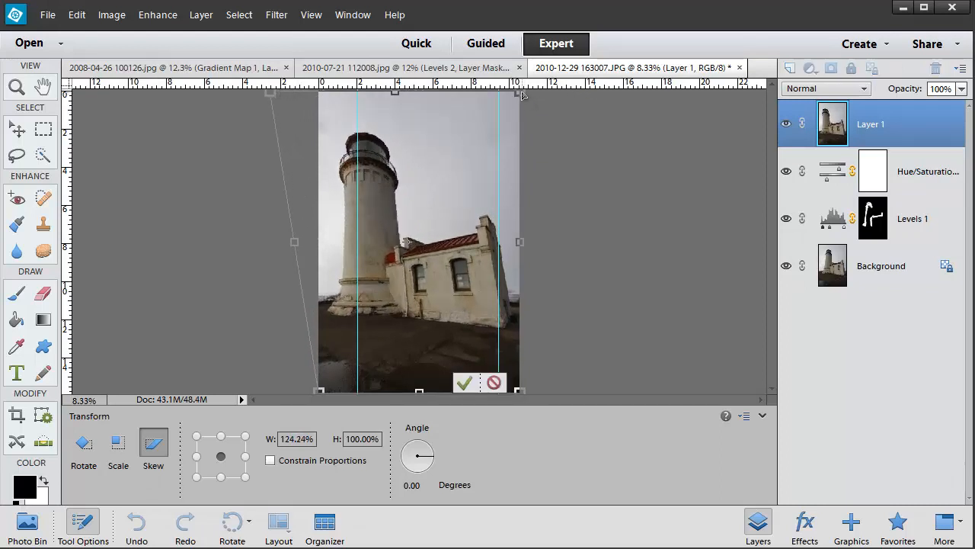
pyautogui.moveTo(523, 94); pyautogui.dragTo(581, 89)
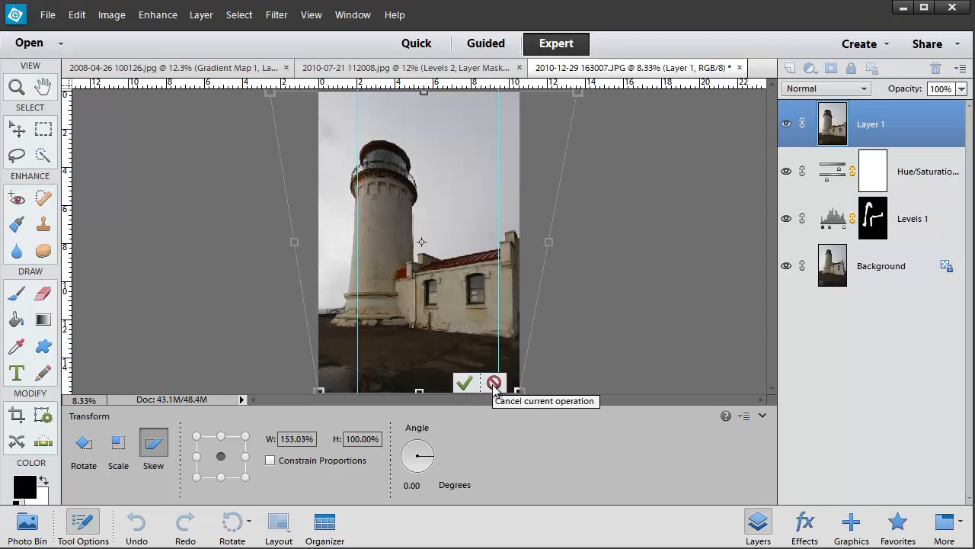
pyautogui.press('Return')
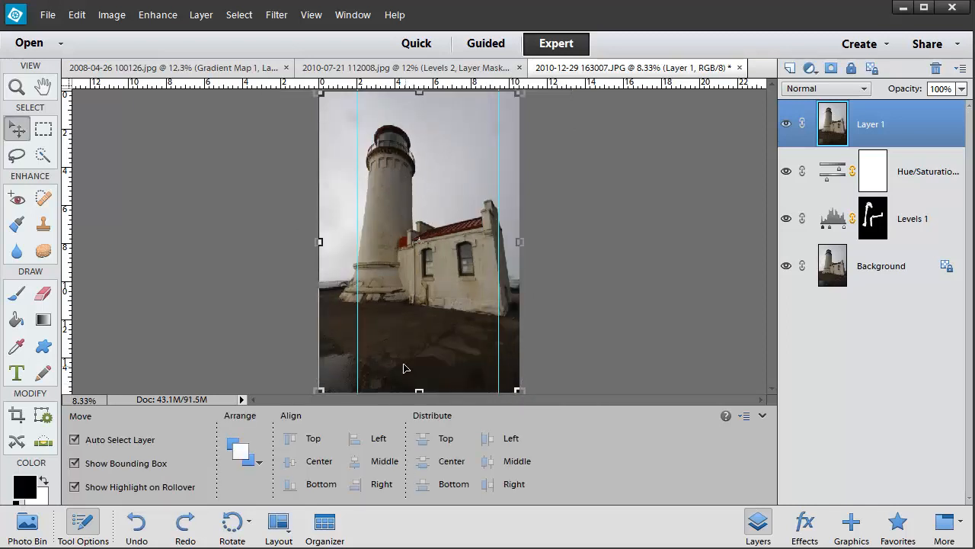
pyautogui.moveTo(357, 353); pyautogui.dragTo(65, 329)
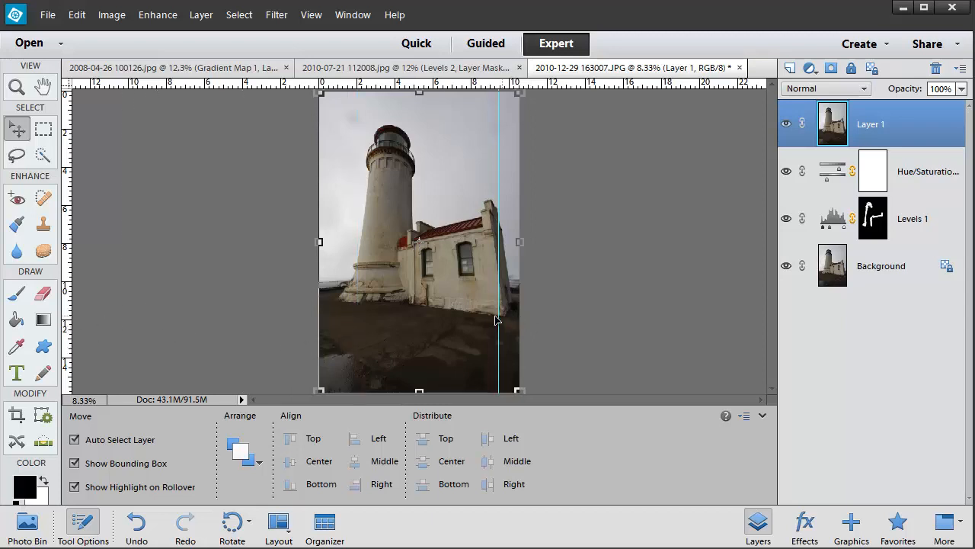
pyautogui.moveTo(497, 318); pyautogui.dragTo(65, 310)
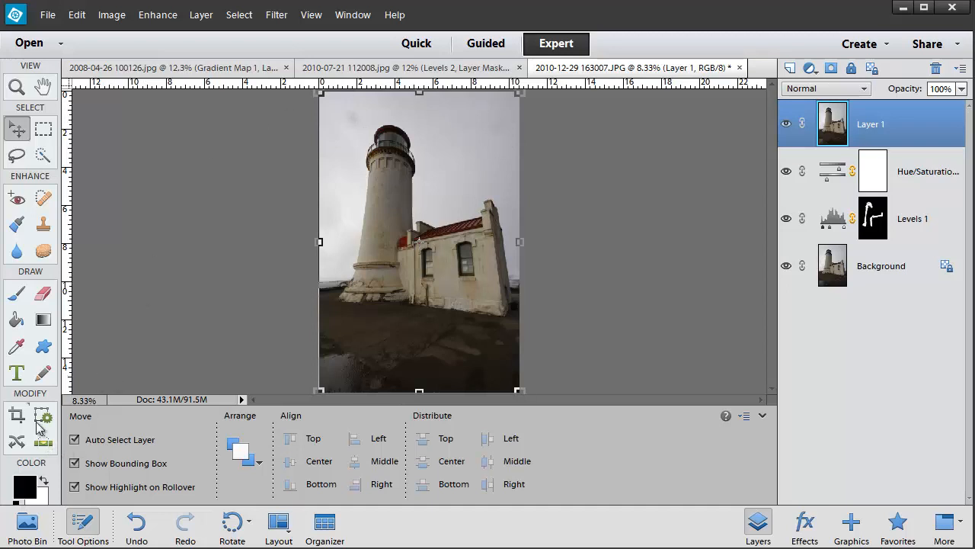
# Heal the spots in the sky beside the lighthouse lantern with a 300 px Spot Healing Brush, switching its type to Content Aware.
pyautogui.click(44, 200)
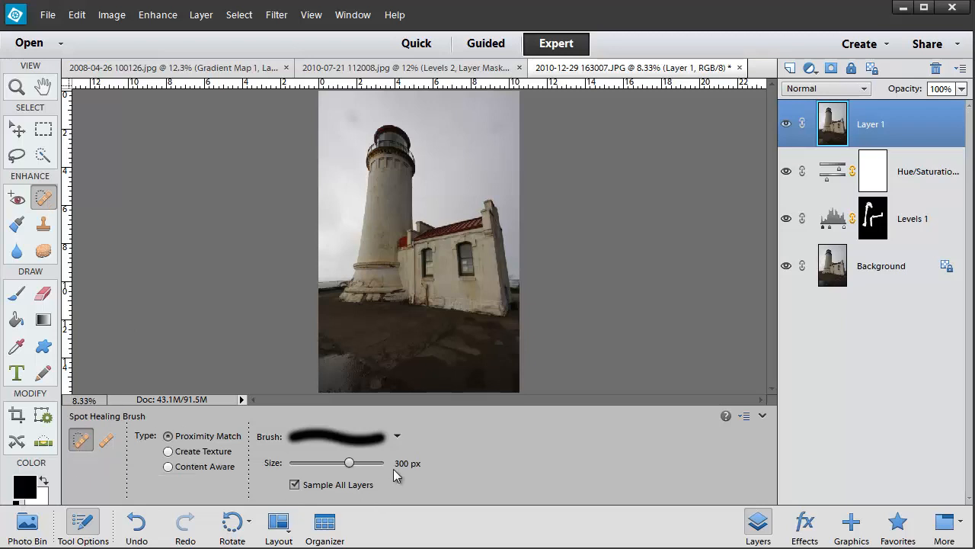
pyautogui.click(397, 436)
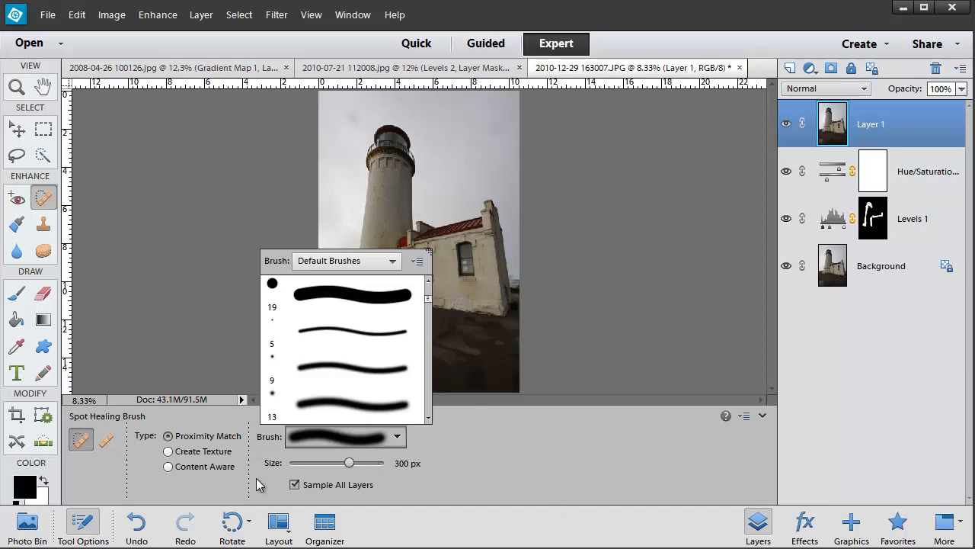
pyautogui.click(487, 457)
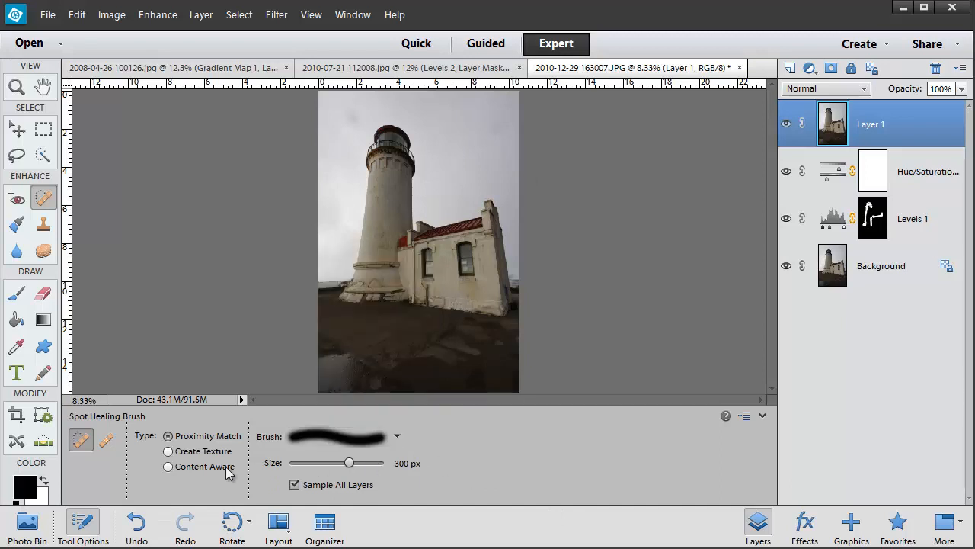
pyautogui.click(169, 467)
pyautogui.moveTo(356, 125); pyautogui.dragTo(352, 118)
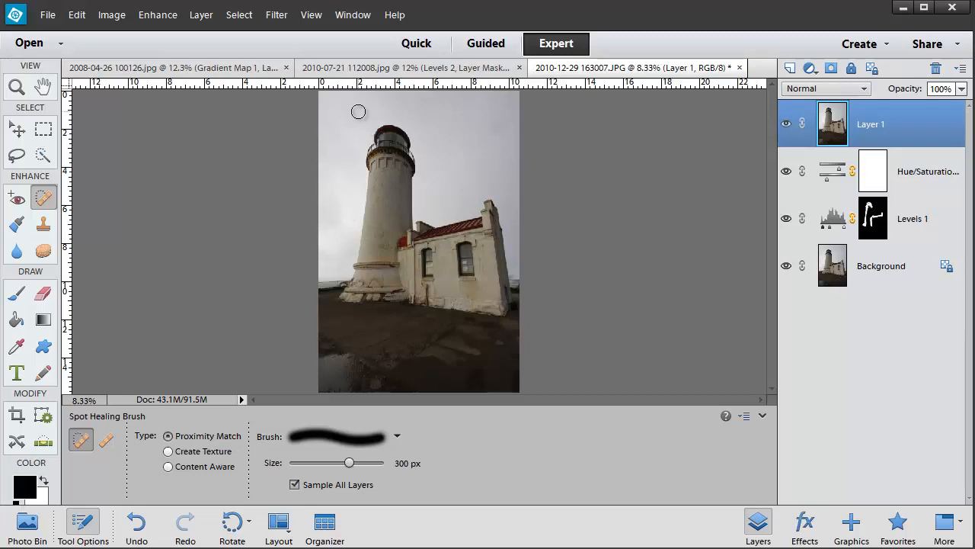
pyautogui.moveTo(355, 112); pyautogui.dragTo(354, 110)
pyautogui.moveTo(356, 134); pyautogui.dragTo(342, 116)
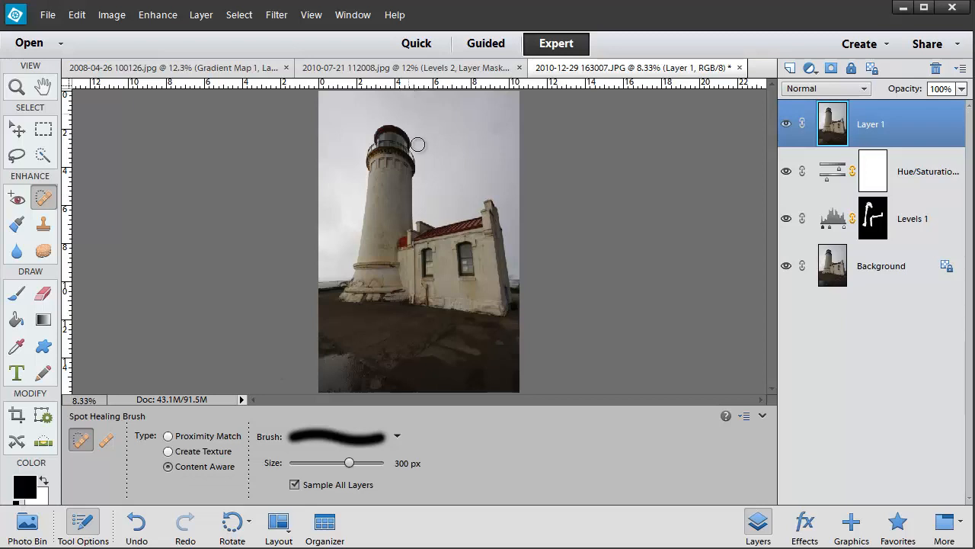
# Try healing the sky spot above the building with Content Aware, undo it, and heal the spot with Proximity Match.
pyautogui.moveTo(493, 135); pyautogui.dragTo(503, 124)
pyautogui.hotkey('ctrl', 'z')
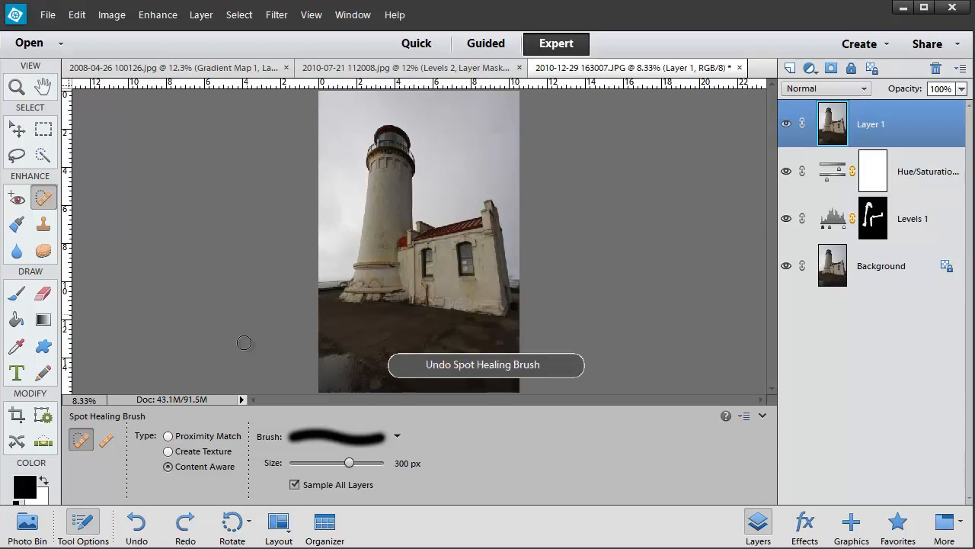
pyautogui.click(168, 437)
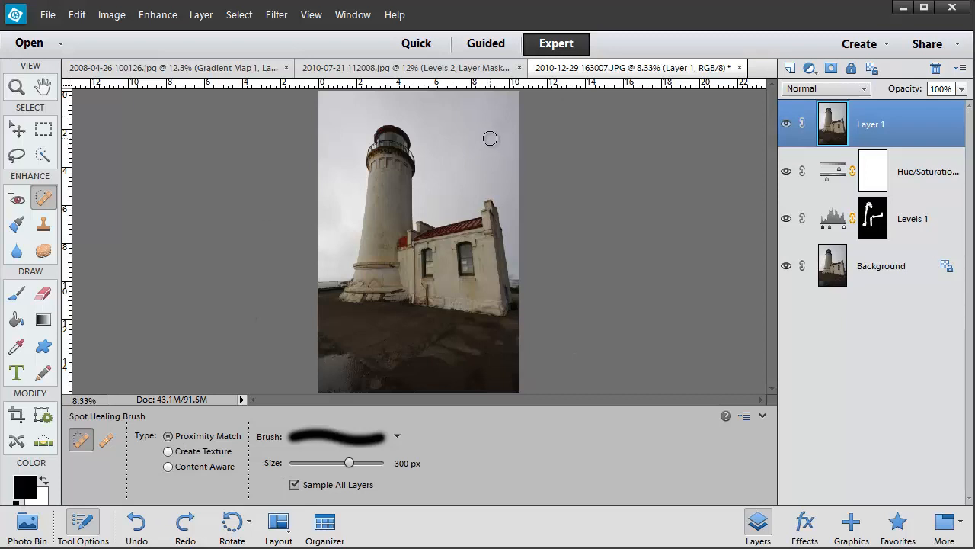
pyautogui.moveTo(490, 138); pyautogui.dragTo(501, 123)
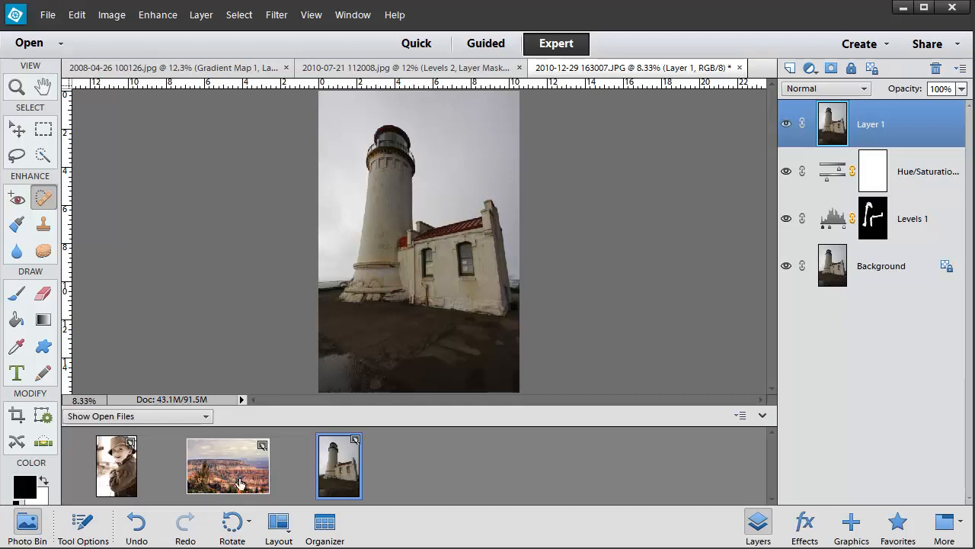
# Switch to the canyon photo 2010-07-21 112008.jpg and check how level it is against a temporary horizontal guide.
pyautogui.click(229, 478)
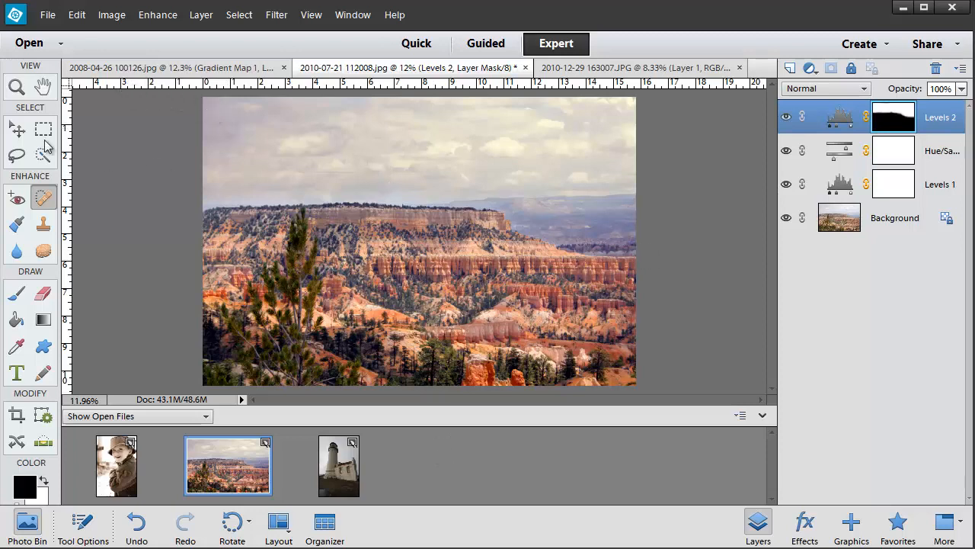
pyautogui.click(17, 130)
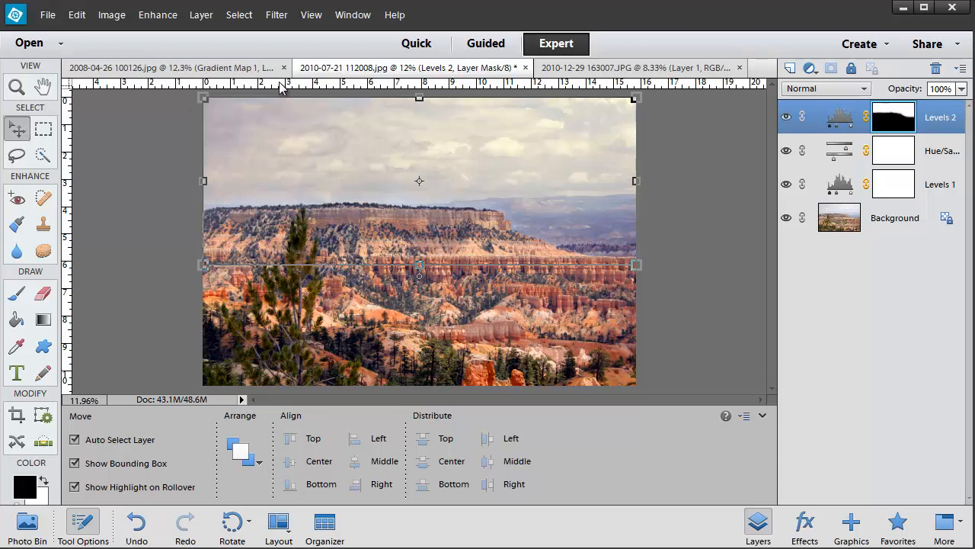
pyautogui.moveTo(280, 87); pyautogui.dragTo(272, 254)
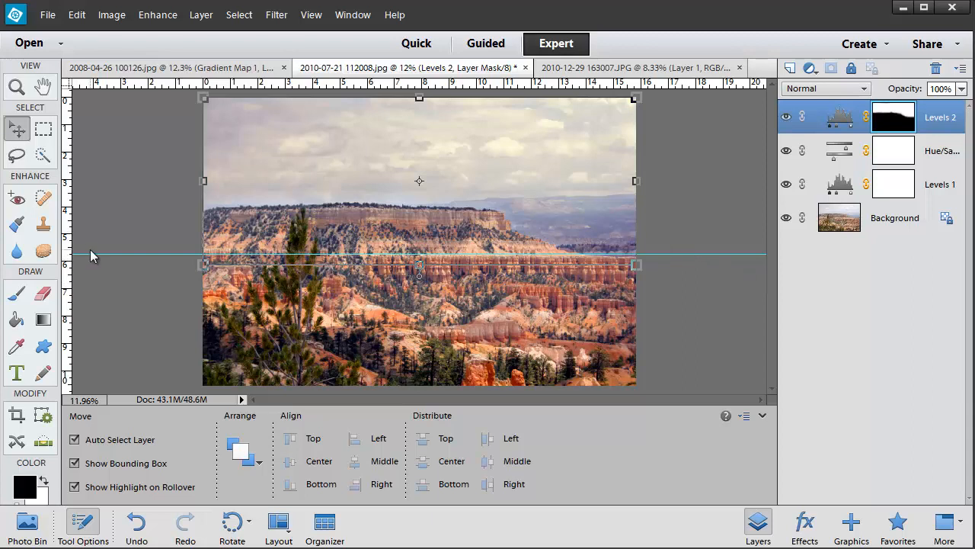
pyautogui.moveTo(89, 260); pyautogui.dragTo(101, 80)
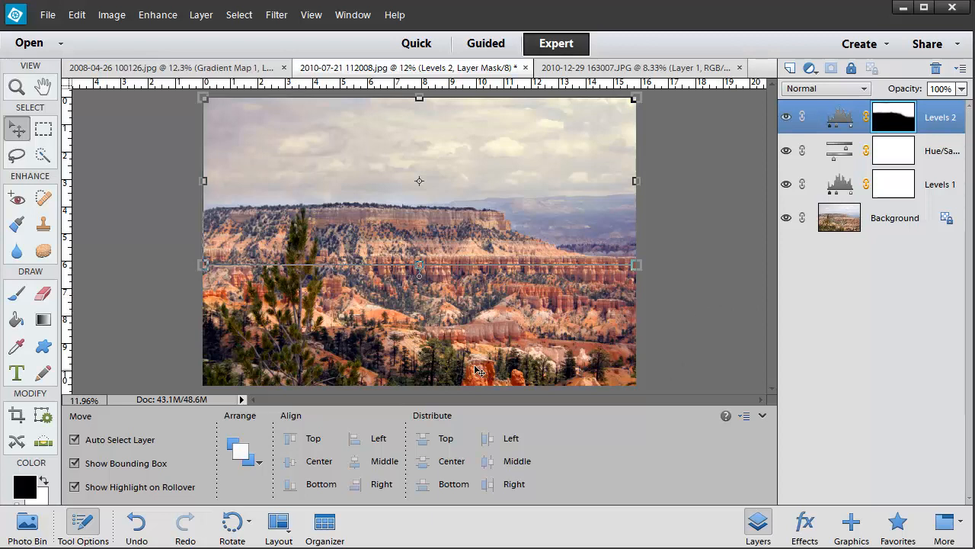
# Draw an 8 x 10 in crop frame with the Rule of Thirds overlay around the pine tree and swap it to 10 x 8 in.
pyautogui.click(832, 225)
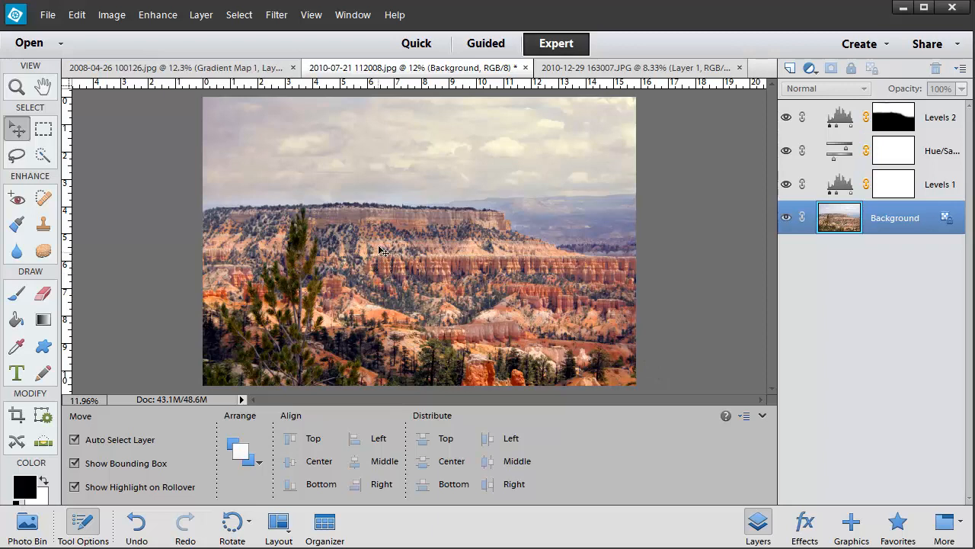
pyautogui.click(17, 418)
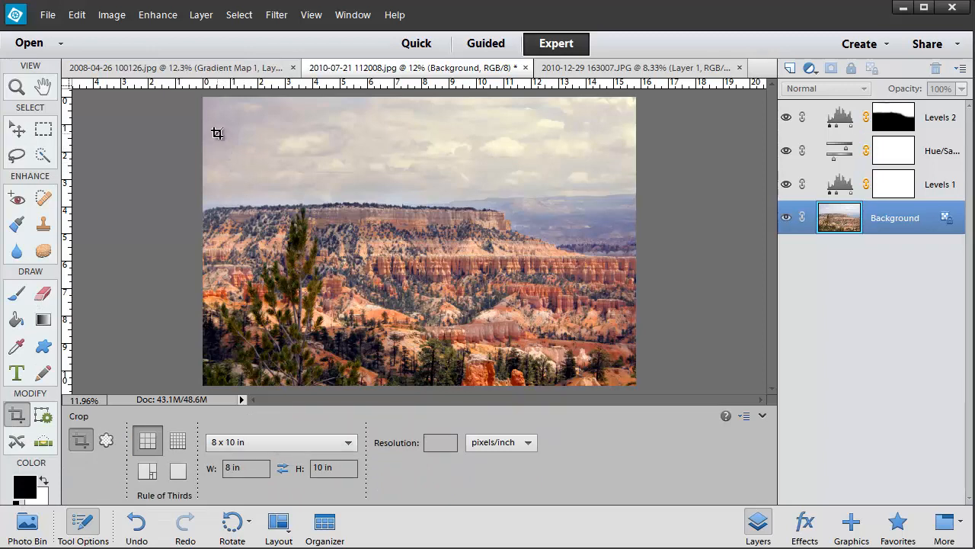
pyautogui.moveTo(216, 132); pyautogui.dragTo(389, 347)
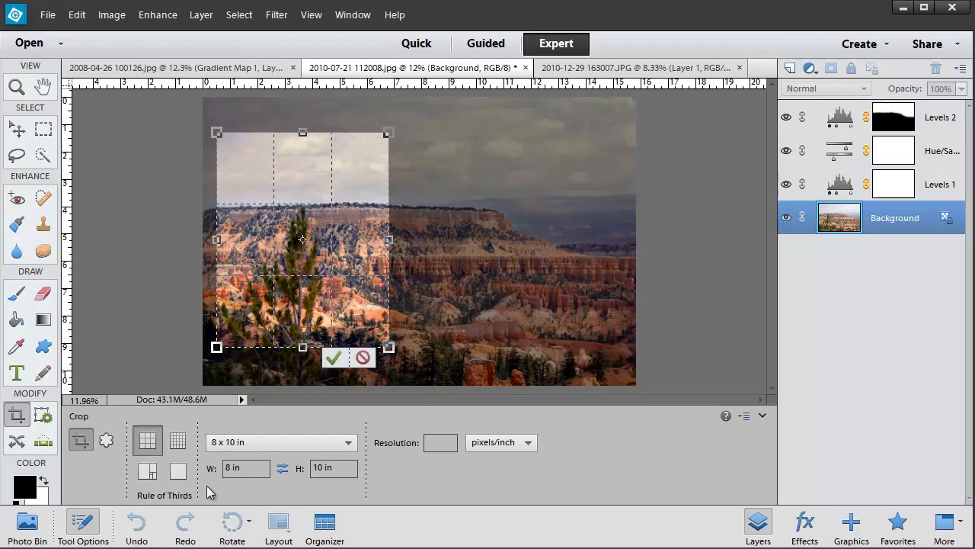
pyautogui.click(281, 470)
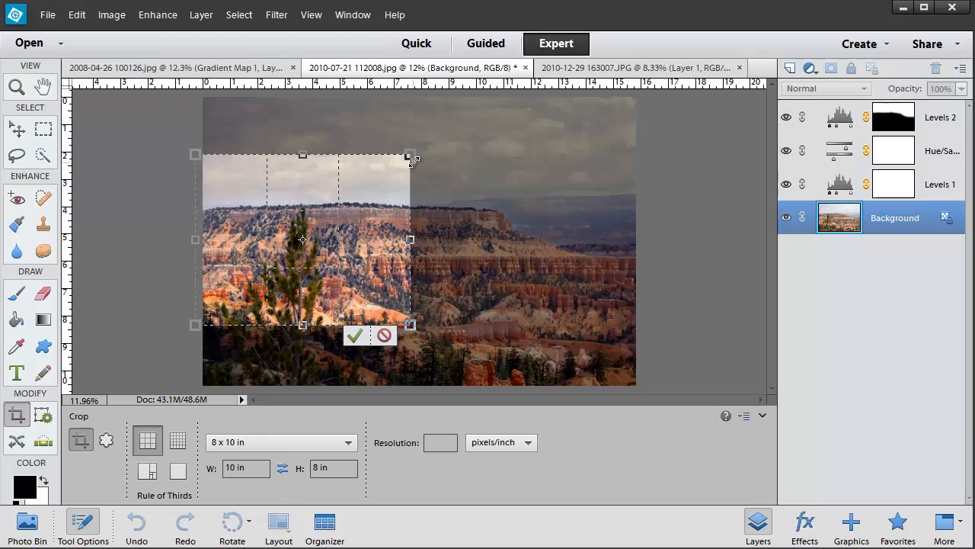
# Enlarge the crop frame to nearly the photo's full height, set its upper third line near the horizon and the pine at its left edge, and apply the crop.
pyautogui.moveTo(309, 243); pyautogui.dragTo(333, 225)
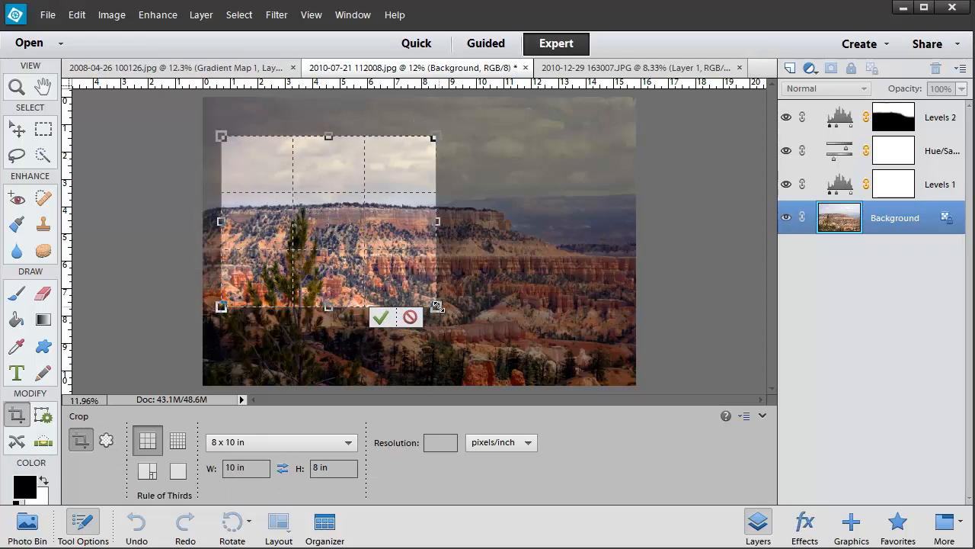
pyautogui.moveTo(456, 318); pyautogui.dragTo(531, 344)
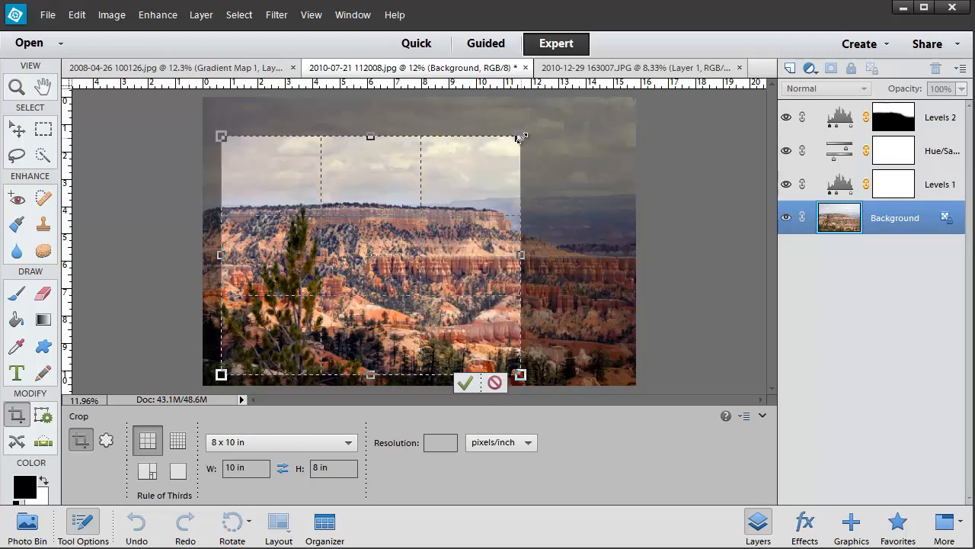
pyautogui.moveTo(521, 137); pyautogui.dragTo(582, 127)
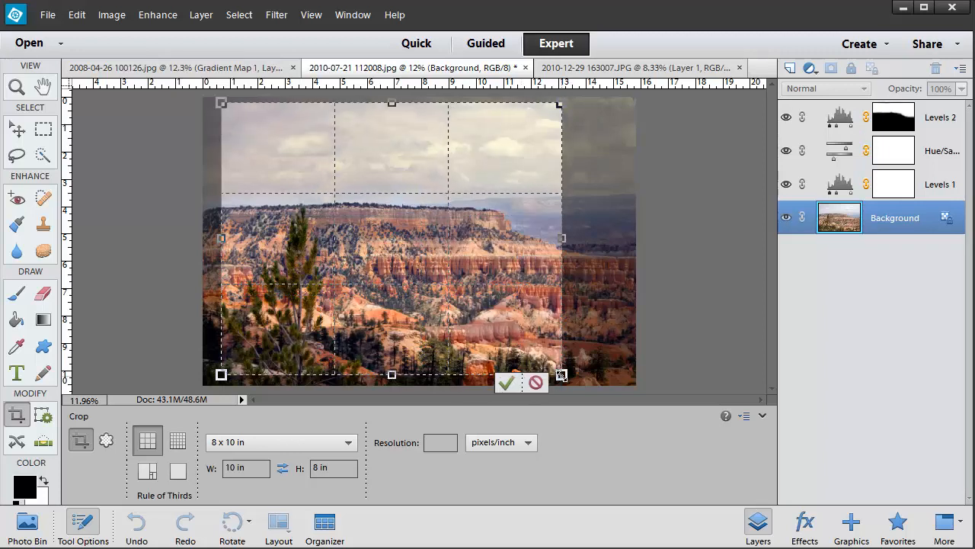
pyautogui.moveTo(562, 375); pyautogui.dragTo(573, 378)
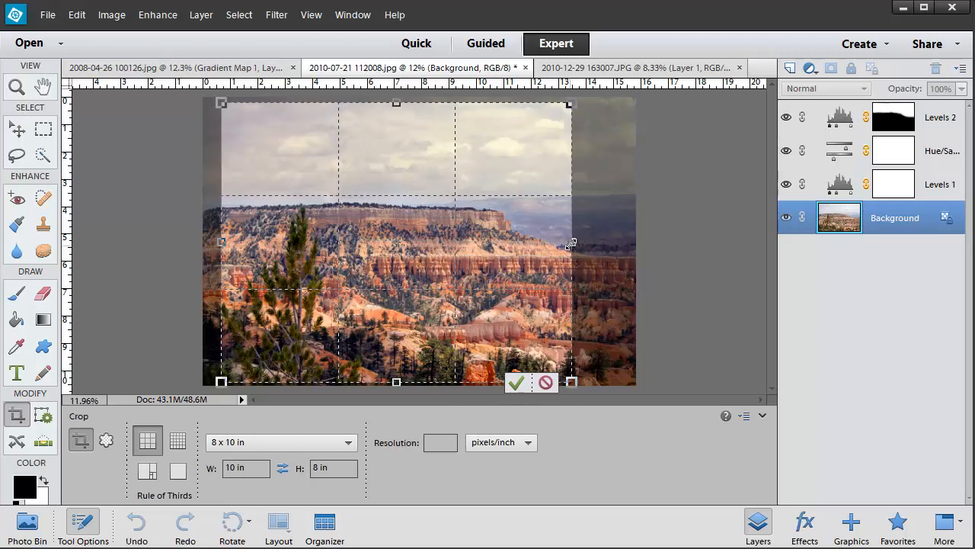
pyautogui.moveTo(473, 232); pyautogui.dragTo(490, 213)
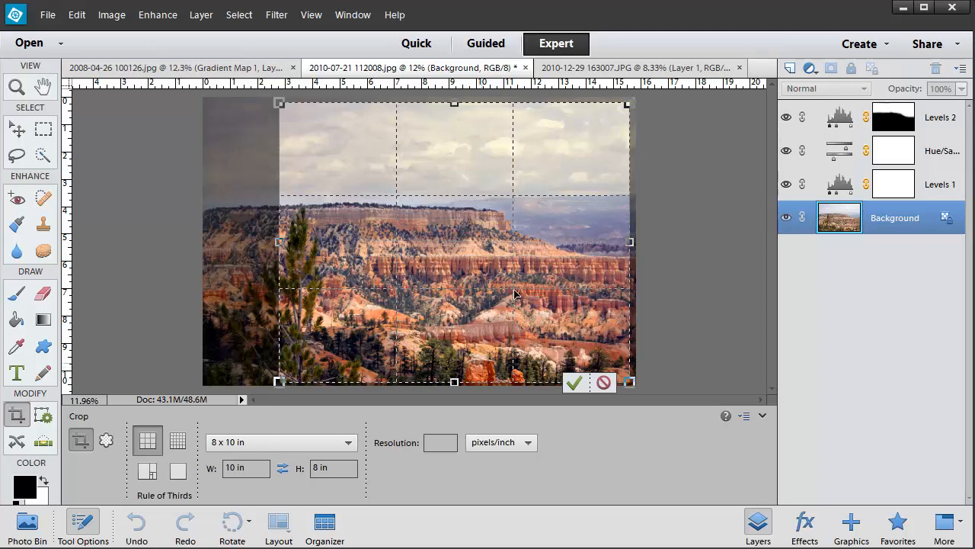
pyautogui.click(575, 381)
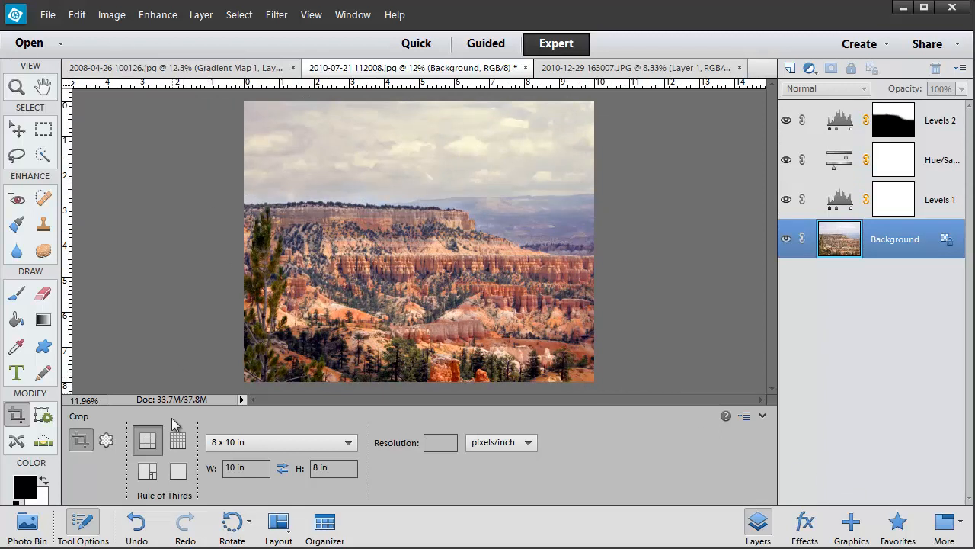
# Switch to the sepia boy photo 2008-04-26 100126.jpg and stamp all visible layers into a new layer above Gradient Map 1.
pyautogui.click(32, 526)
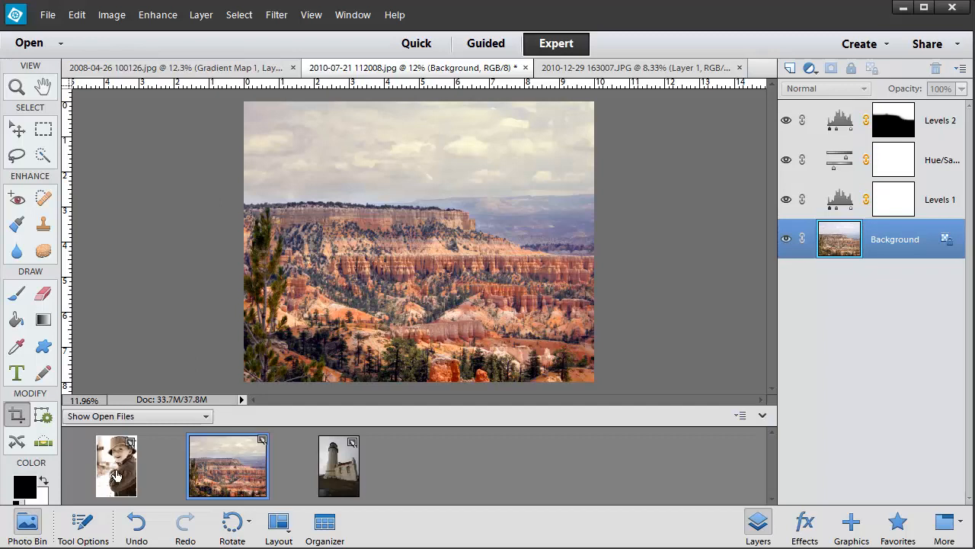
pyautogui.click(115, 472)
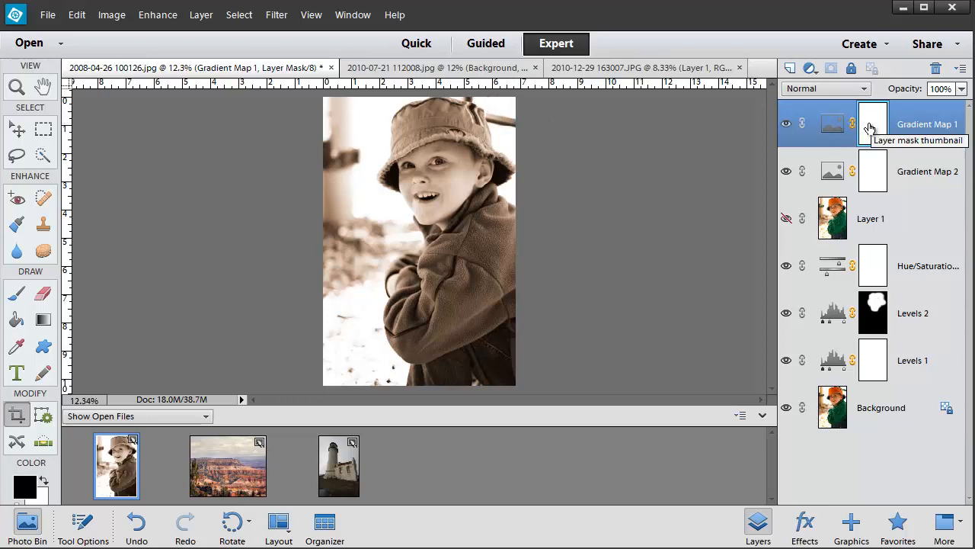
pyautogui.hotkey('ctrl', 'alt', 'shift', 'e')
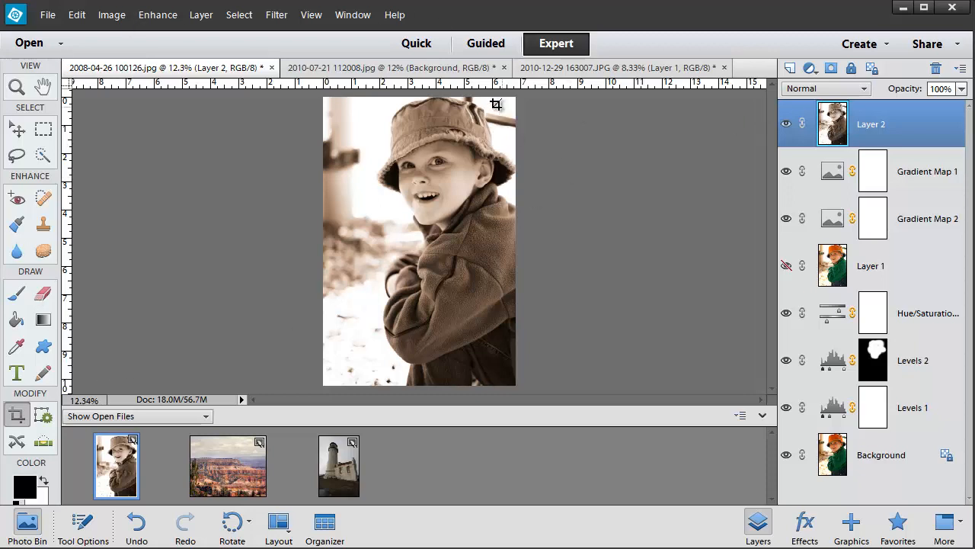
# Sample the white background beside the boy's hat and paint over the dark branch there with a 125 px brush at 100% opacity.
pyautogui.click(17, 347)
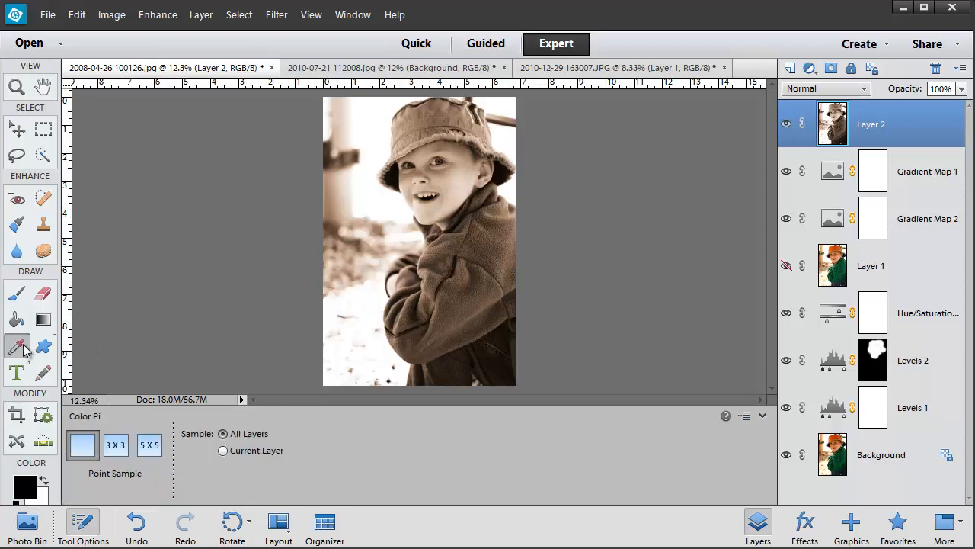
pyautogui.click(496, 109)
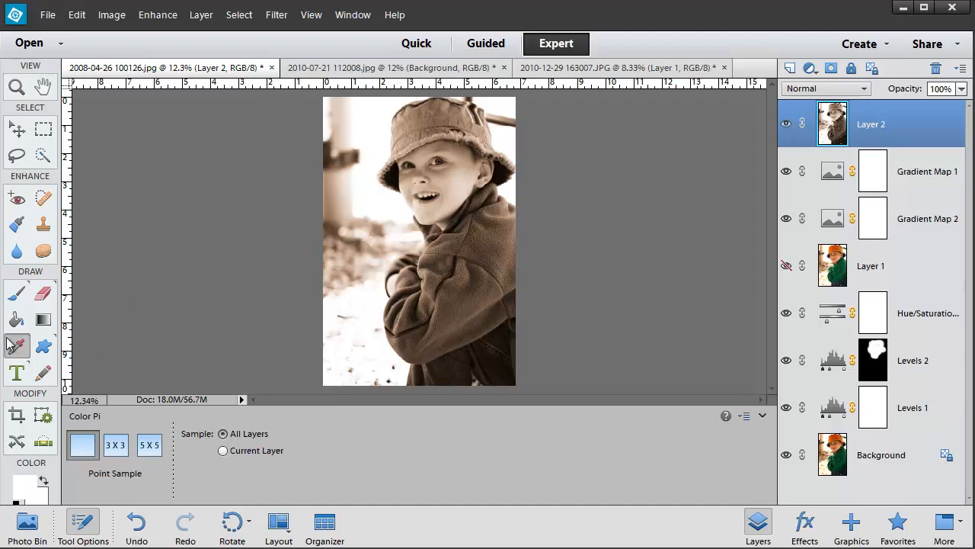
pyautogui.click(17, 294)
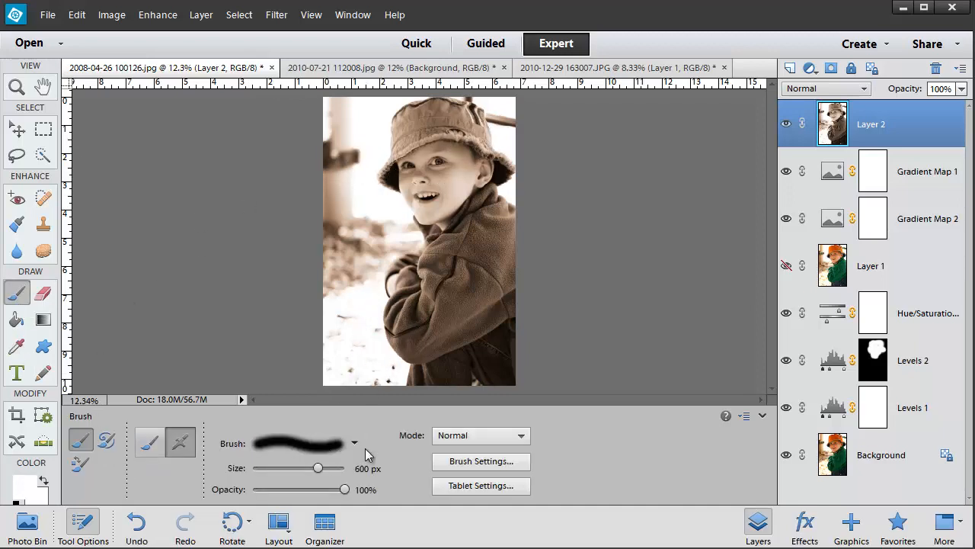
pyautogui.press('[')
pyautogui.press('[')
pyautogui.press('[')
pyautogui.press('[')
pyautogui.press('[')
pyautogui.press('[')
pyautogui.press('[')
pyautogui.press('[')
pyautogui.moveTo(498, 124); pyautogui.dragTo(515, 121)
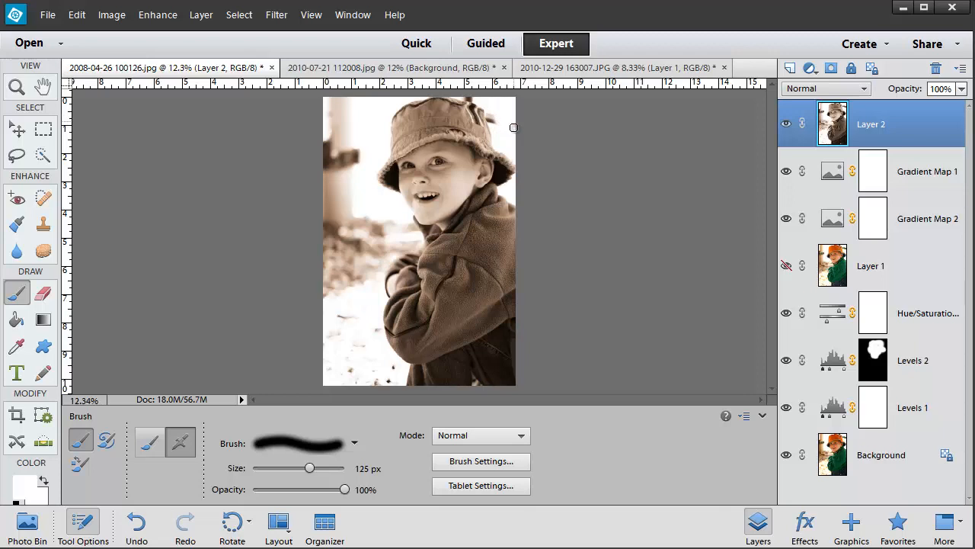